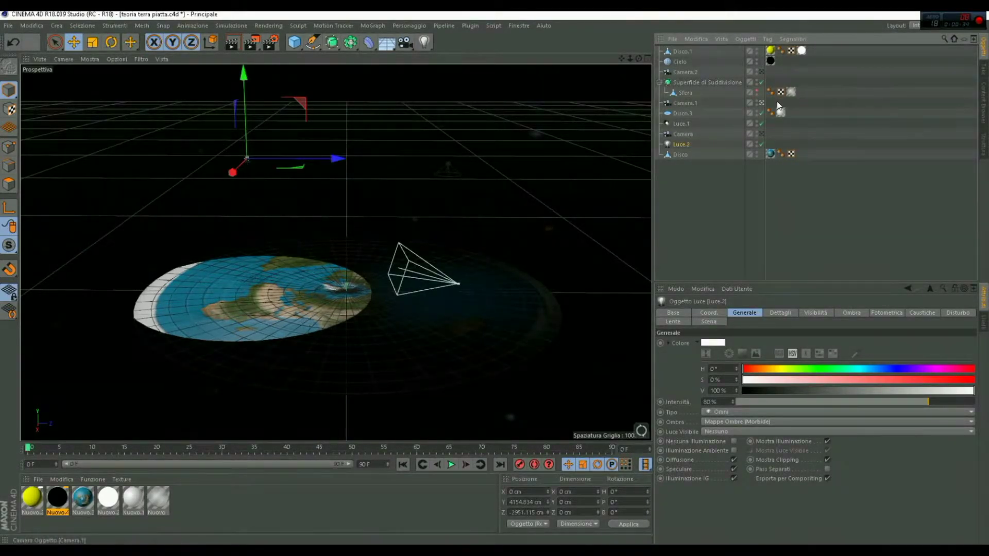
- Examine the Luce.2 light and its cone-shaped shade above the flat earth disc from several angles and distances
{"action": "left_click_drag", "start_coordinate": [268, 232], "coordinate": [165, 207], "text": "alt"}
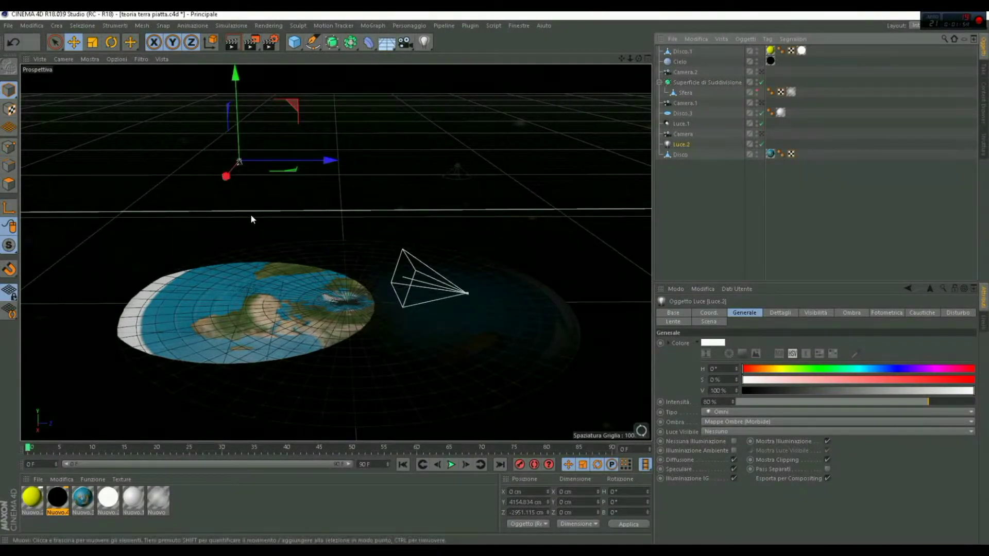
{"action": "scroll", "coordinate": [246, 171], "scroll_direction": "up", "scroll_amount": 1}
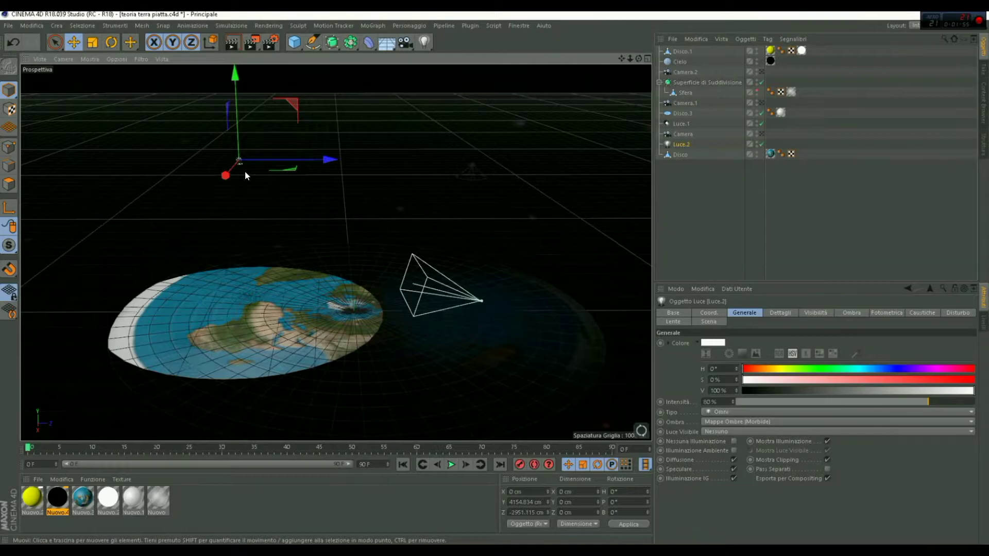
{"action": "scroll", "coordinate": [233, 163], "scroll_direction": "up", "scroll_amount": 5}
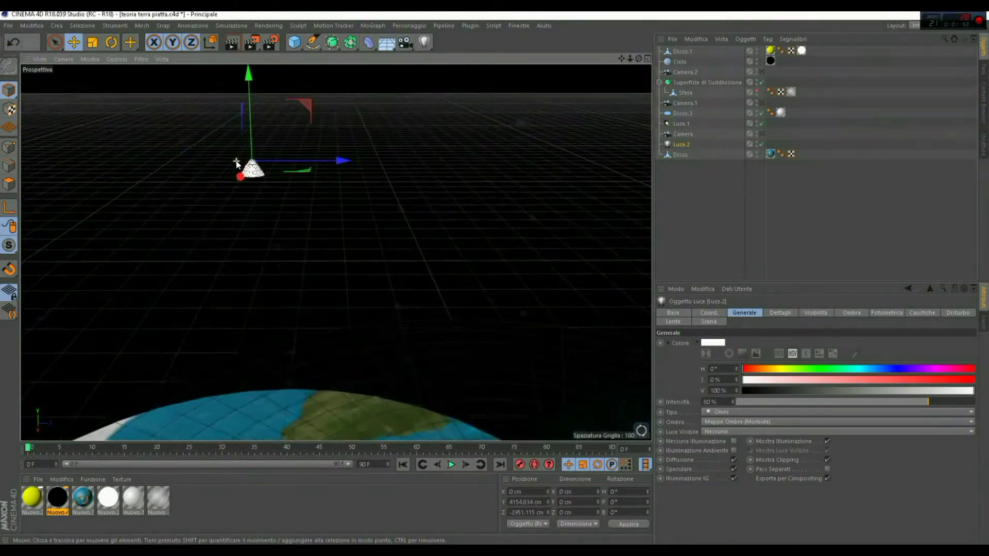
{"action": "scroll", "coordinate": [243, 167], "scroll_direction": "up", "scroll_amount": 3}
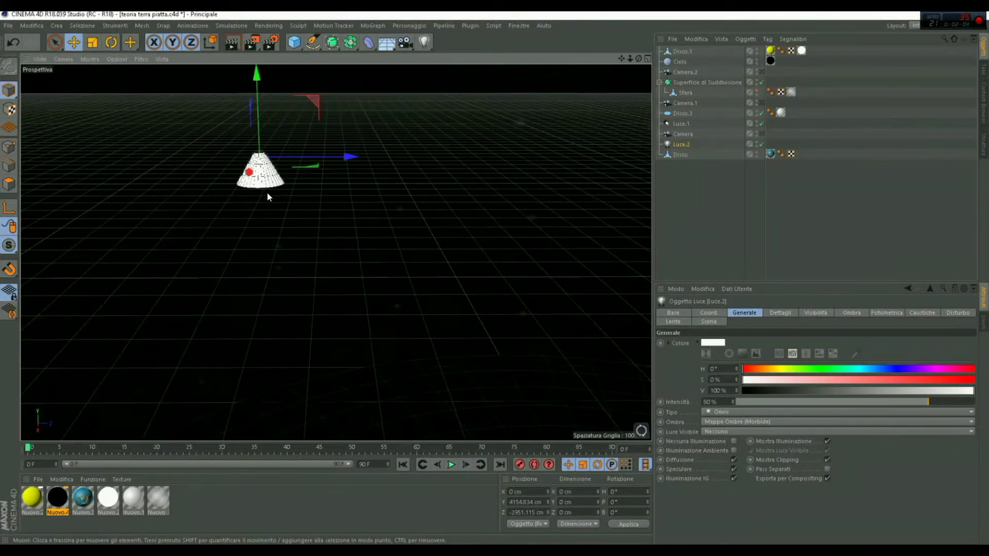
{"action": "scroll", "coordinate": [275, 211], "scroll_direction": "down", "scroll_amount": 2}
{"action": "left_click_drag", "start_coordinate": [279, 224], "coordinate": [569, 149], "text": "alt"}
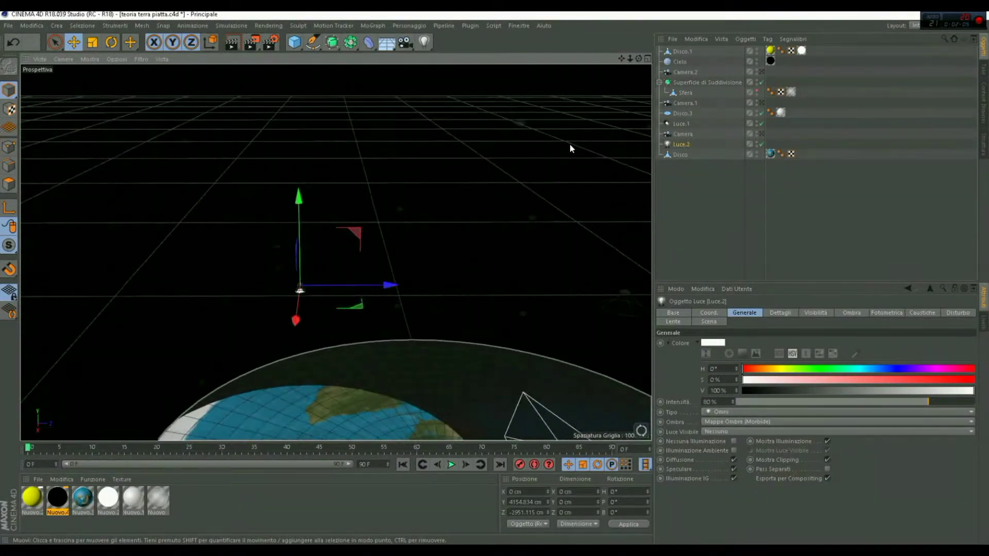
{"action": "left_click_drag", "start_coordinate": [621, 59], "coordinate": [561, 72]}
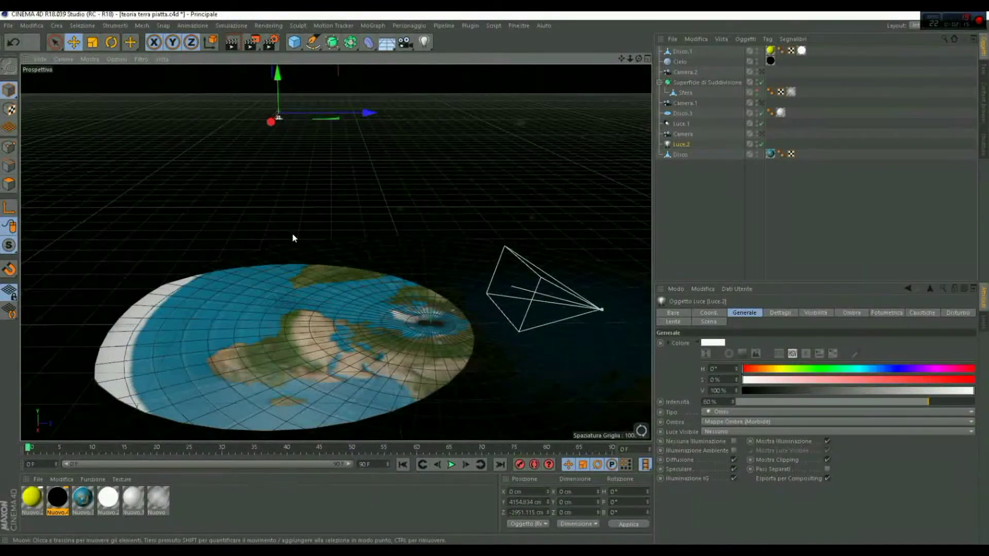
{"action": "middle_click", "coordinate": [271, 212]}
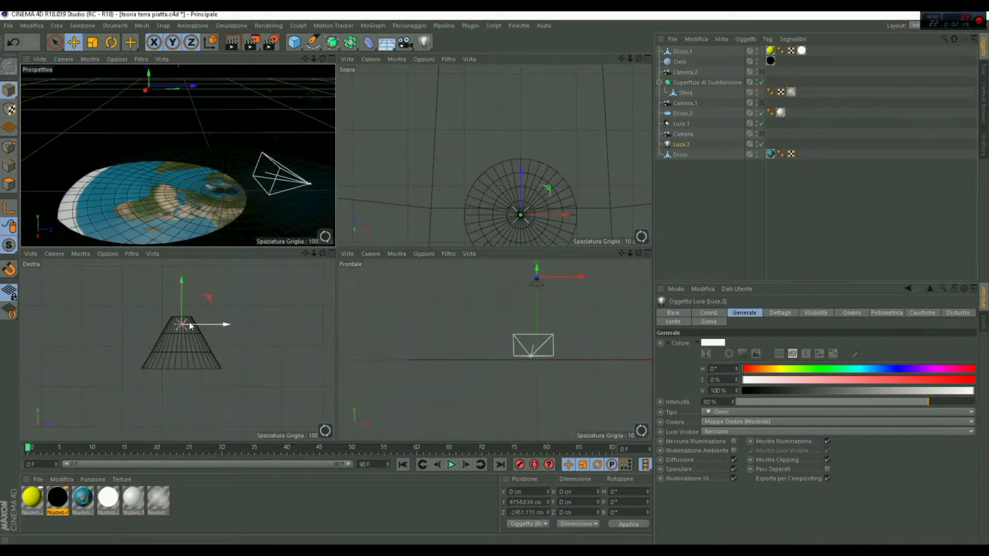
- Shift Luce.2 inside its cone-shaped shade to about -2949.8 cm in Z and lower it to about 4056 cm in Y
{"action": "left_click_drag", "start_coordinate": [224, 324], "coordinate": [226, 327]}
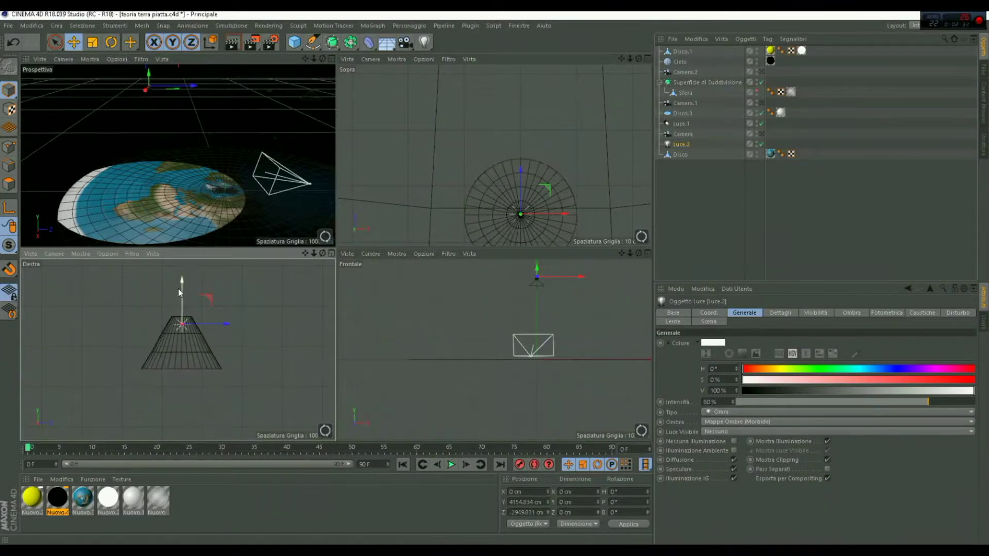
{"action": "left_click_drag", "start_coordinate": [182, 283], "coordinate": [186, 309]}
{"action": "scroll", "coordinate": [223, 194], "scroll_direction": "down", "scroll_amount": 3}
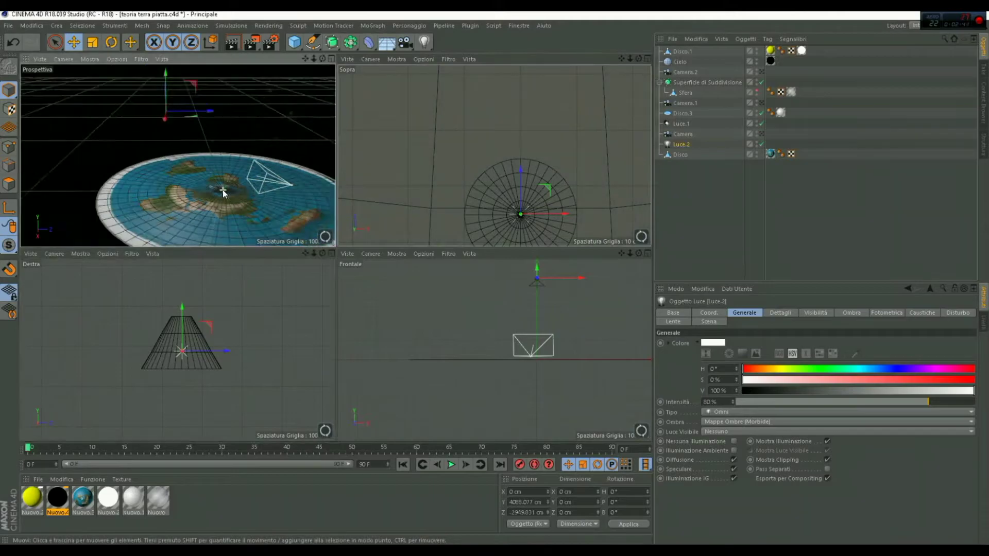
{"action": "left_click_drag", "start_coordinate": [305, 59], "coordinate": [278, 43]}
{"action": "left_click_drag", "start_coordinate": [344, 256], "coordinate": [345, 259]}
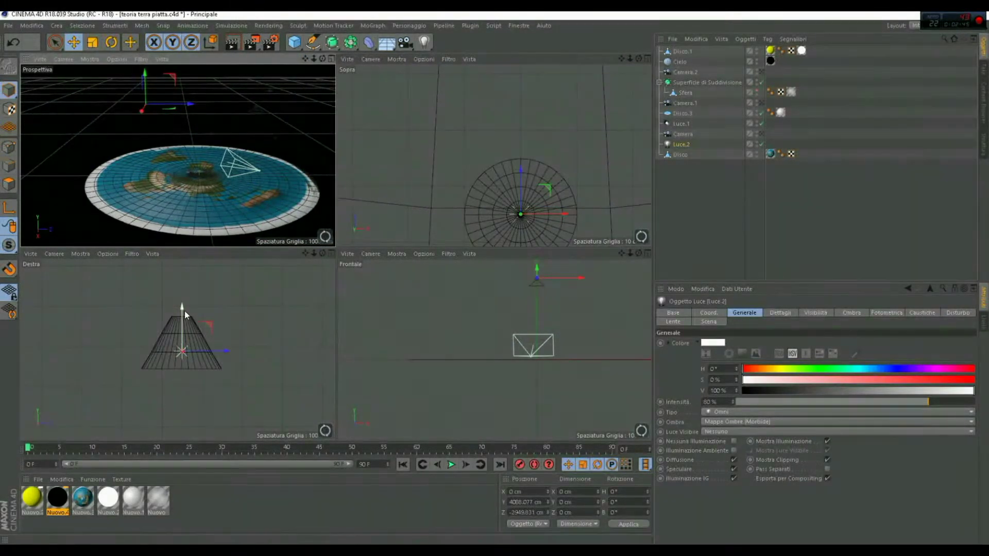
{"action": "left_click_drag", "start_coordinate": [182, 305], "coordinate": [185, 320]}
- Look through Camera.1 in the full-size perspective view and render the flat earth scene
{"action": "middle_click", "coordinate": [193, 188]}
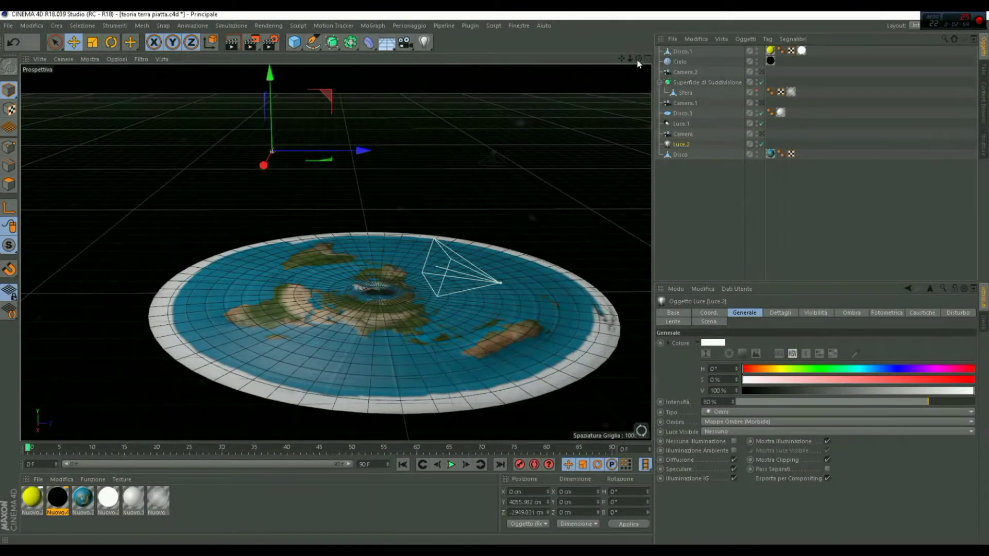
{"action": "left_click", "coordinate": [759, 101]}
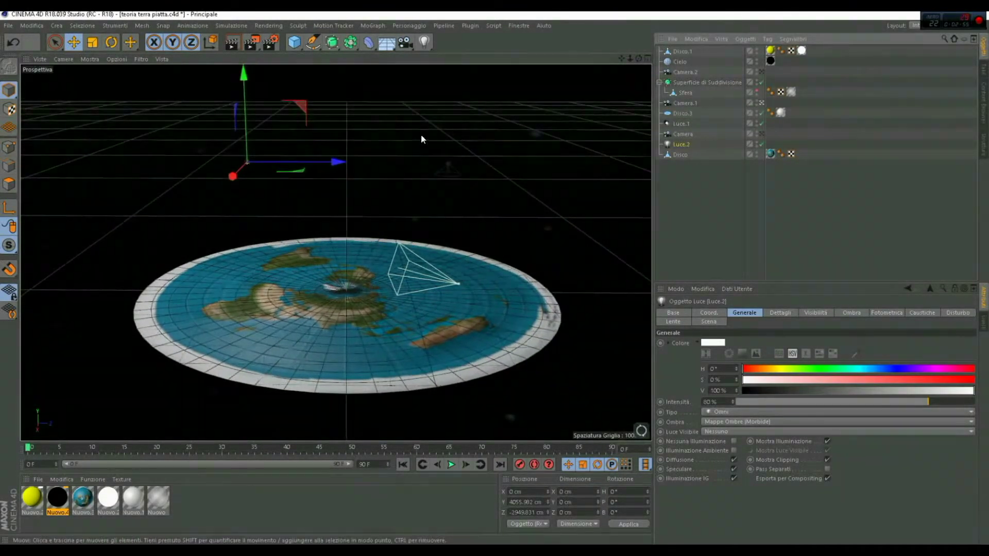
{"action": "left_click", "coordinate": [233, 44]}
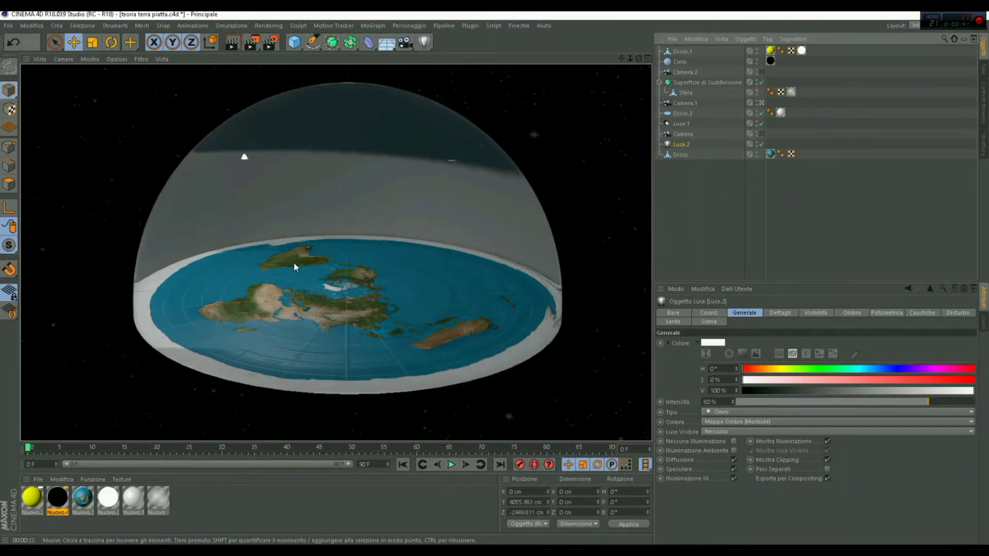
{"action": "middle_click", "coordinate": [362, 271]}
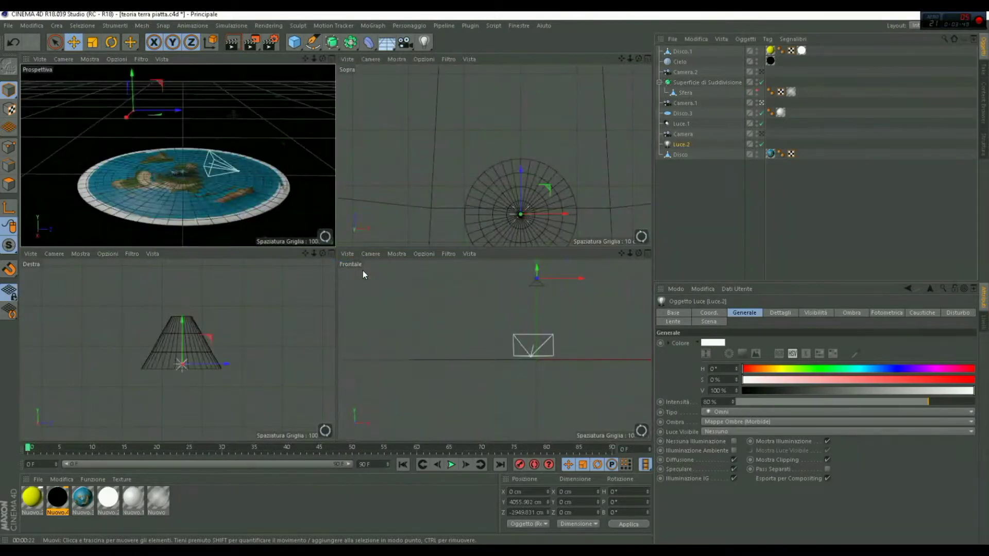
{"action": "middle_click", "coordinate": [290, 236]}
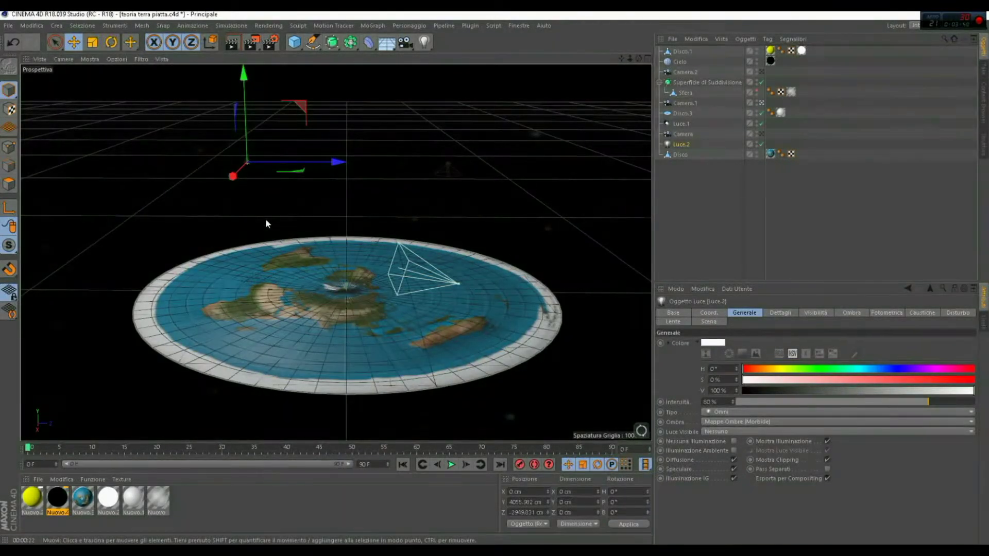
{"action": "middle_click", "coordinate": [272, 220]}
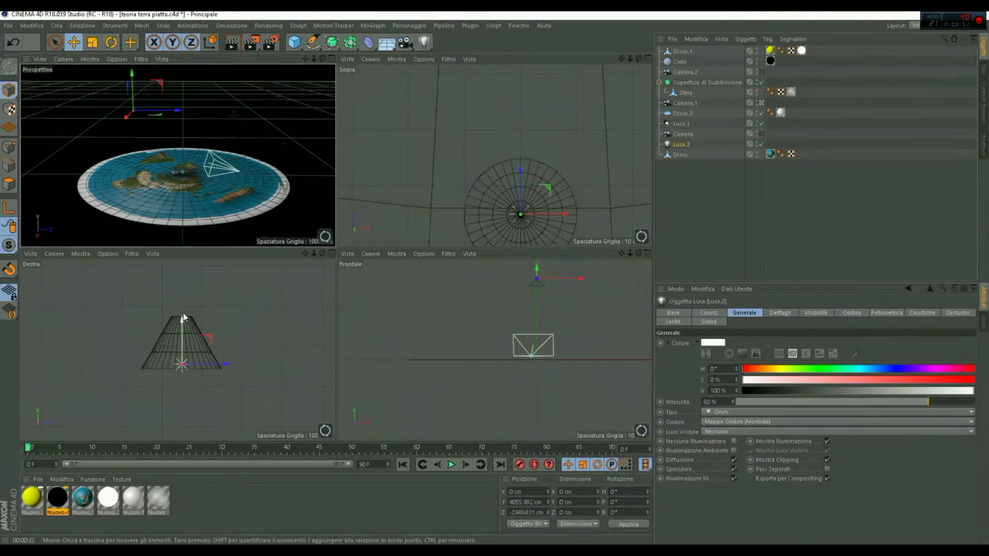
{"action": "middle_click", "coordinate": [198, 201]}
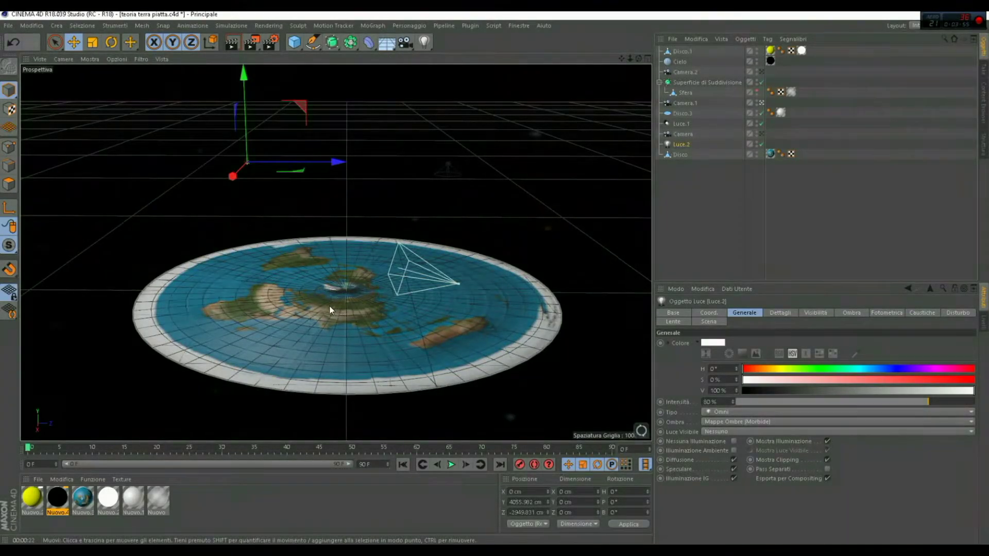
{"action": "middle_click", "coordinate": [330, 309]}
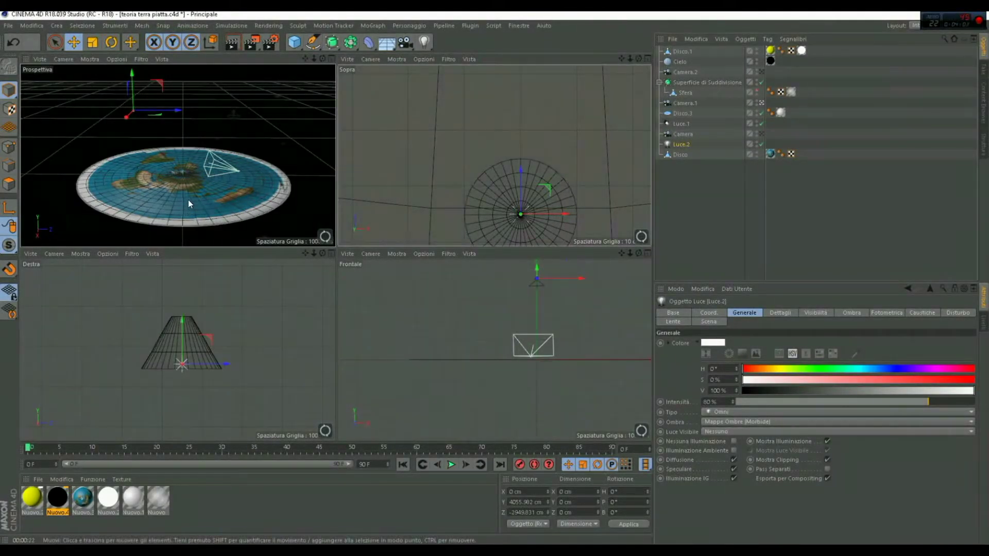
{"action": "middle_click", "coordinate": [282, 212]}
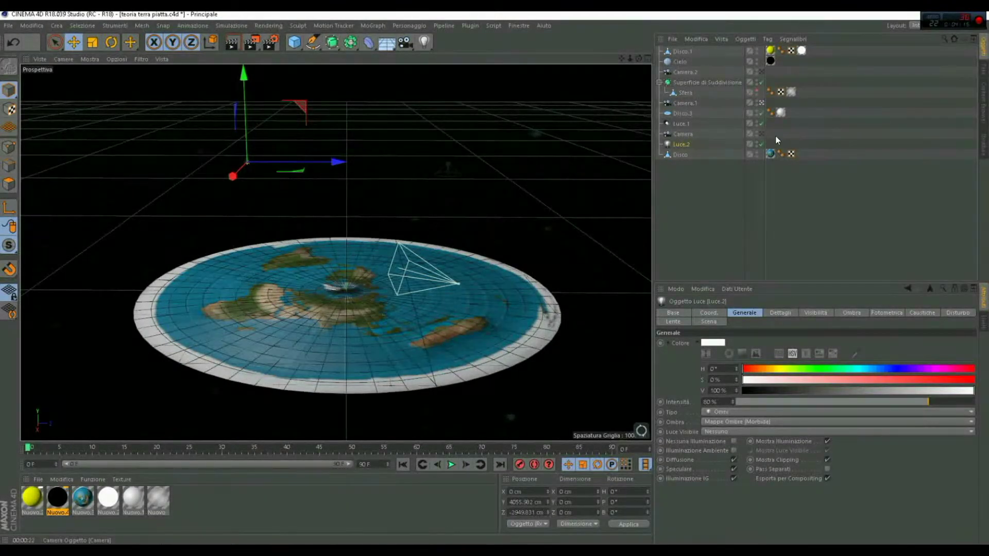
- Show the Sfera dome over the disc and raise Luce.2 inside its shade to about 4158.7 cm in Y
{"action": "left_click", "coordinate": [757, 91]}
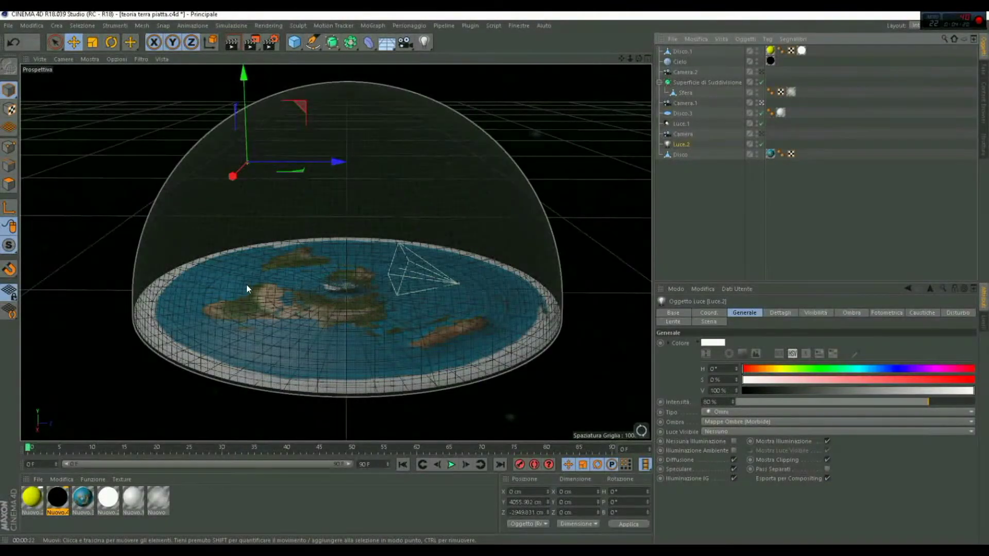
{"action": "middle_click", "coordinate": [367, 236]}
{"action": "left_click", "coordinate": [272, 274]}
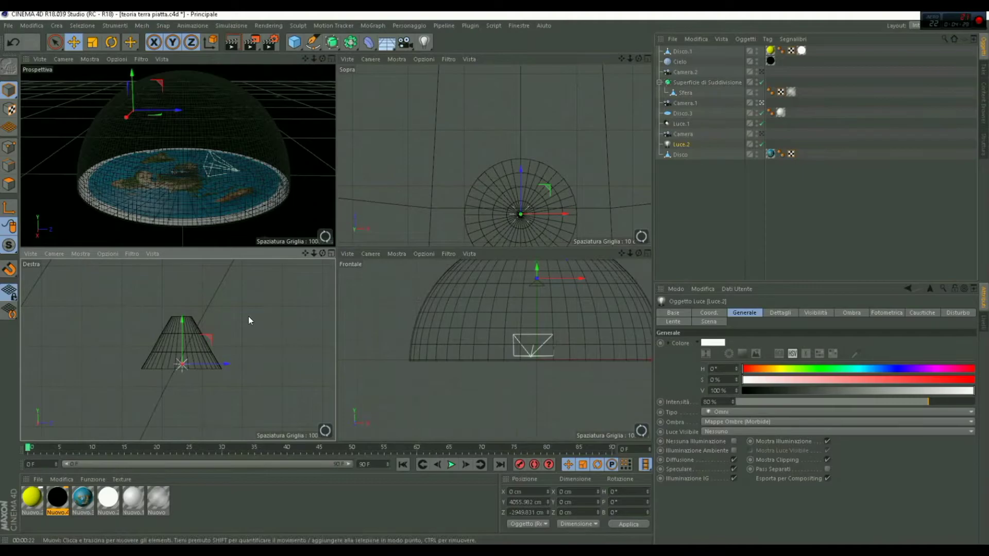
{"action": "left_click_drag", "start_coordinate": [183, 324], "coordinate": [188, 280]}
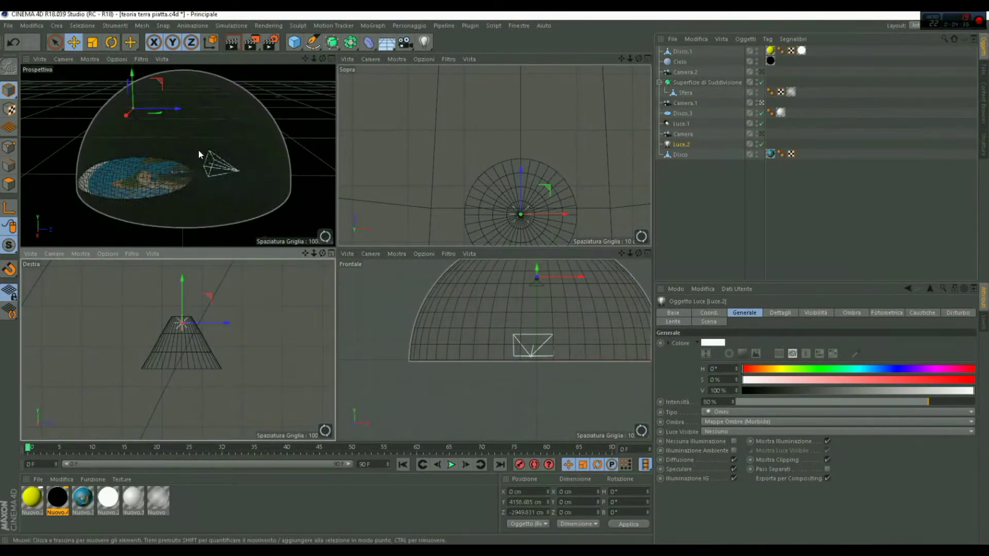
- Render the full-size perspective view with the dome to check how much of the disc is lit
{"action": "middle_click", "coordinate": [198, 151]}
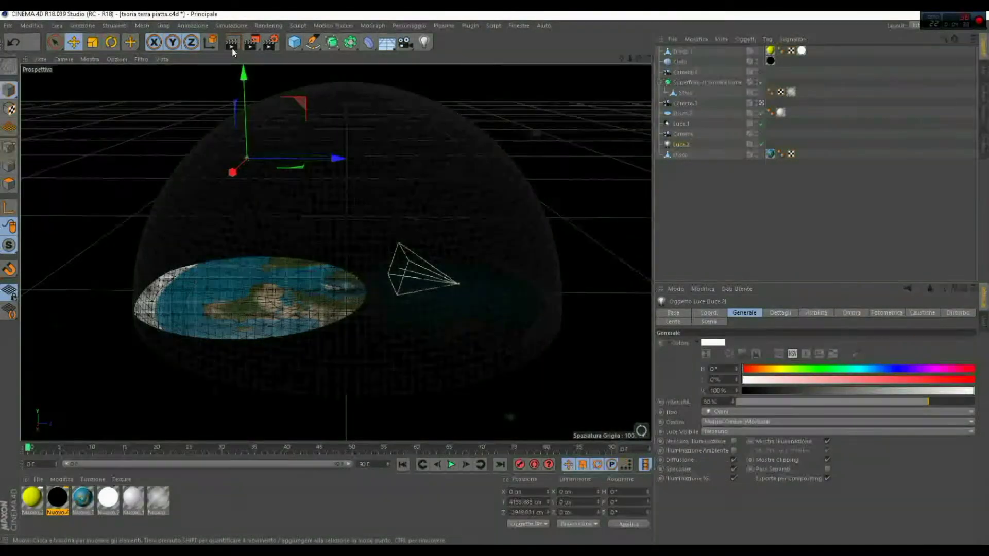
{"action": "left_click", "coordinate": [232, 44]}
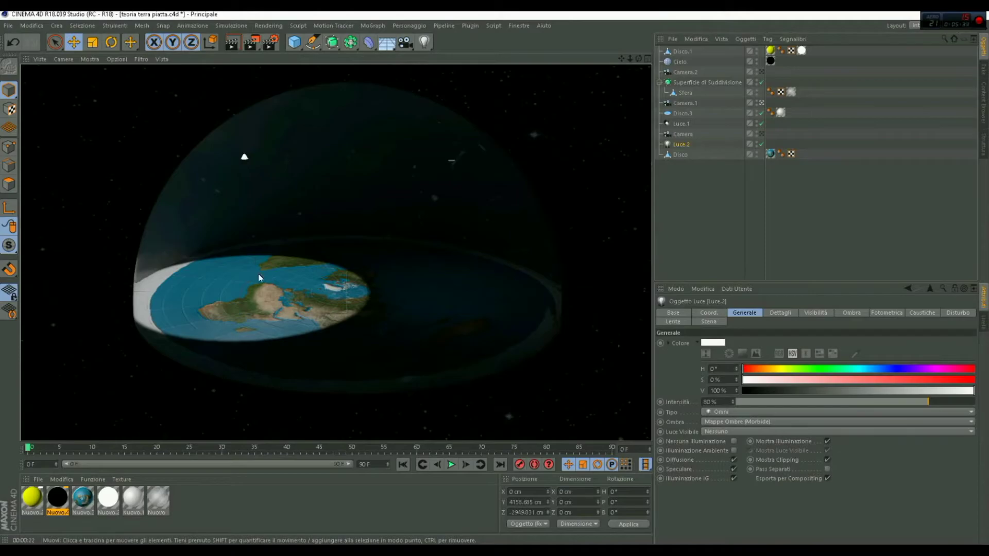
{"action": "middle_click", "coordinate": [260, 288]}
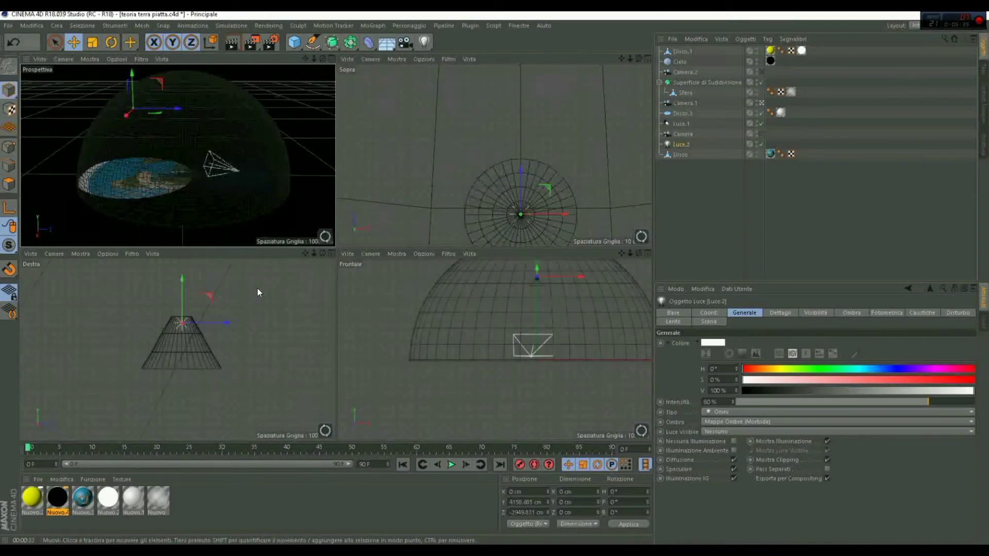
{"action": "middle_click", "coordinate": [226, 202]}
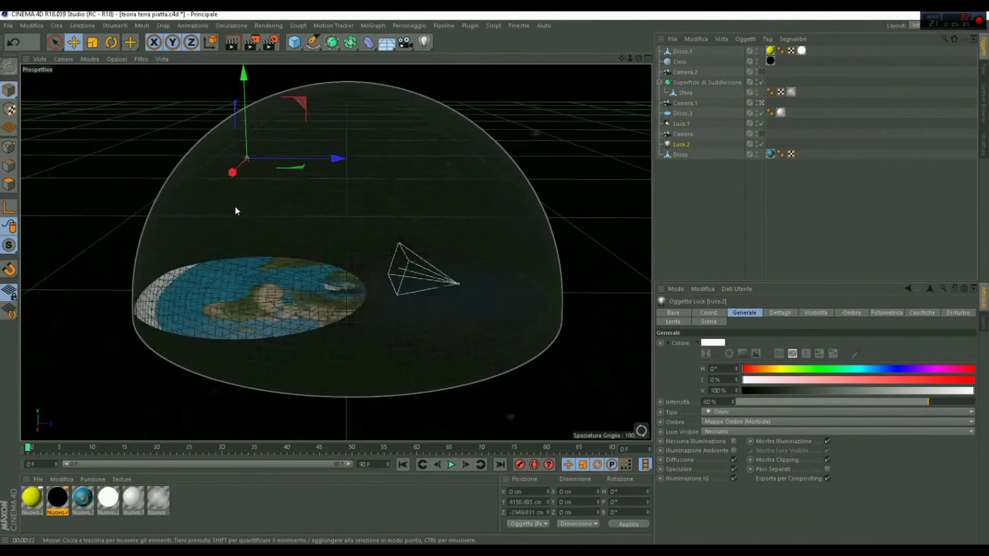
- Hide the Sfera dome and lower Luce.2 inside its shade to about 4089.4 cm in Y
{"action": "middle_click", "coordinate": [391, 242]}
{"action": "mouse_move", "coordinate": [182, 280]}
{"action": "left_mouse_down"}
{"action": "mouse_move", "coordinate": [182, 309]}
{"action": "mouse_move", "coordinate": [181, 284]}
{"action": "left_mouse_up"}
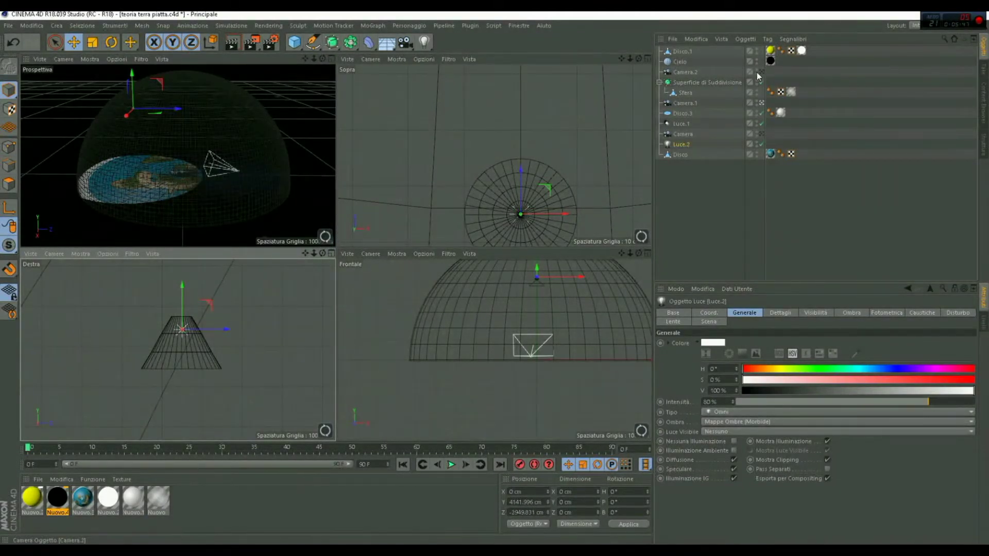
{"action": "left_click", "coordinate": [758, 90]}
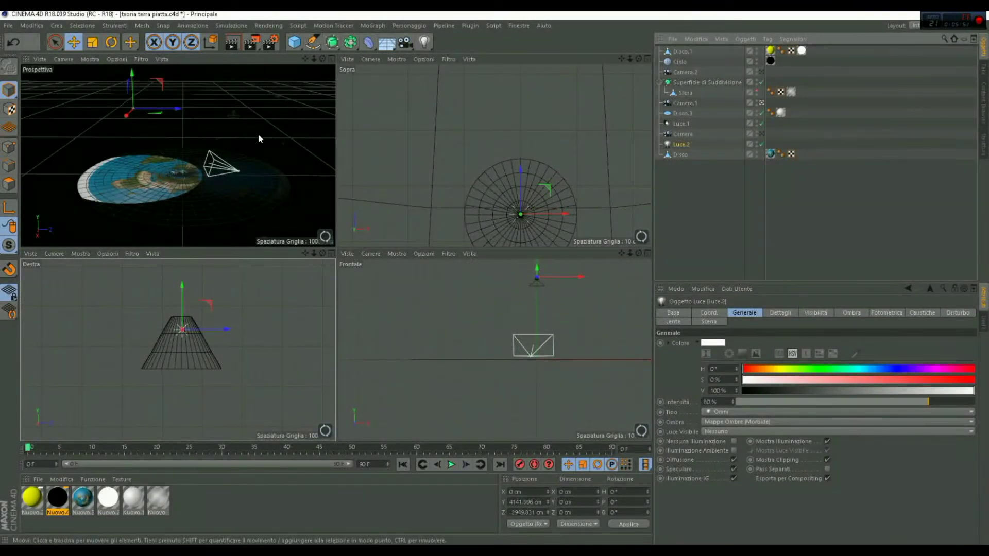
{"action": "left_click_drag", "start_coordinate": [183, 287], "coordinate": [199, 306]}
- Render the full-size perspective view to check the disc's lighting with the light lowered
{"action": "middle_click", "coordinate": [226, 154]}
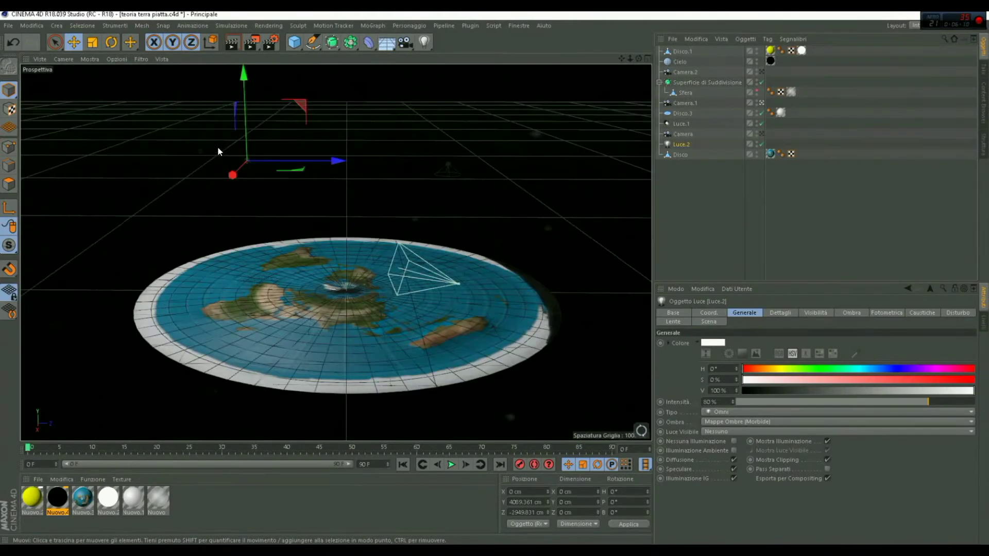
{"action": "left_click", "coordinate": [233, 44]}
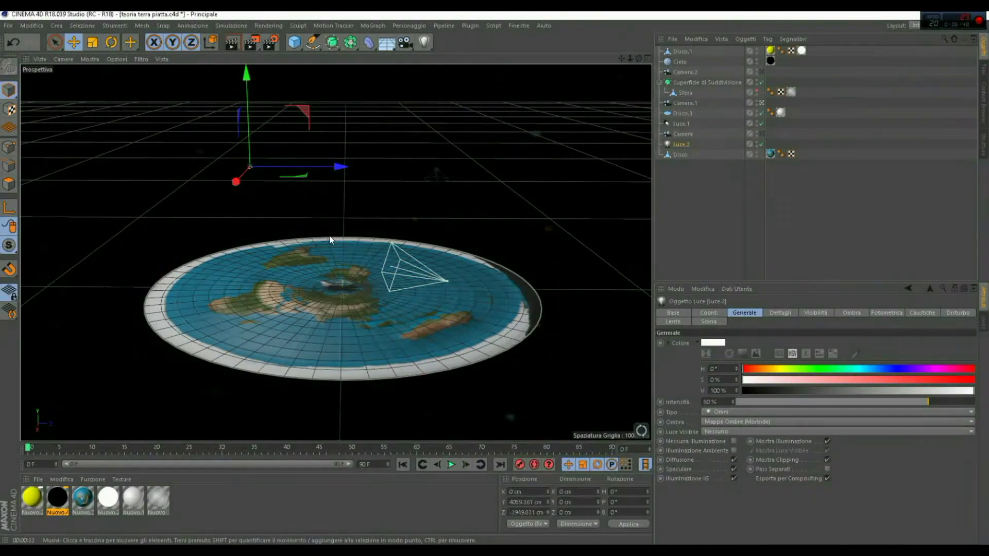
- Raise Luce.2 near the narrow end of its cone-shaped shade, to about 4154.8 cm in Y
{"action": "middle_click", "coordinate": [319, 183]}
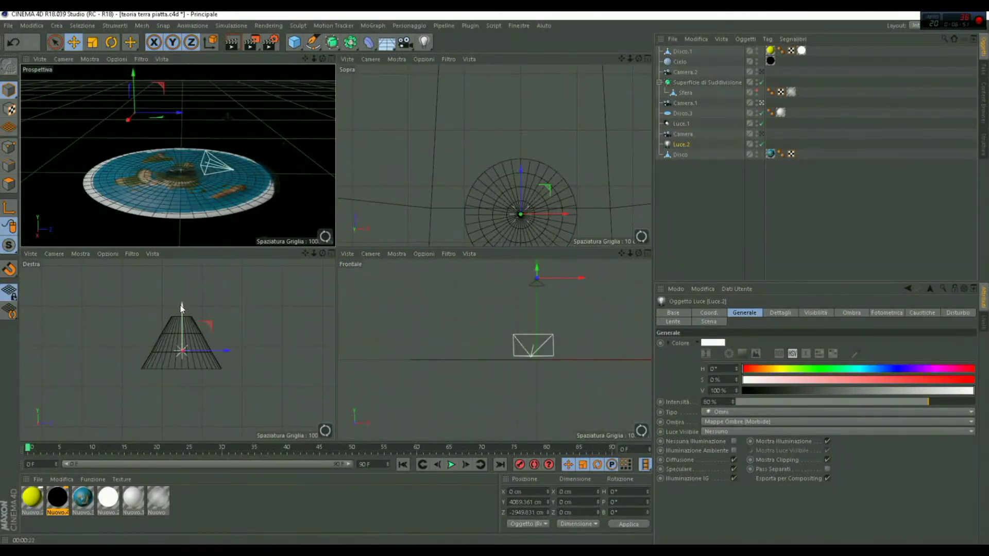
{"action": "left_click_drag", "start_coordinate": [181, 312], "coordinate": [187, 276]}
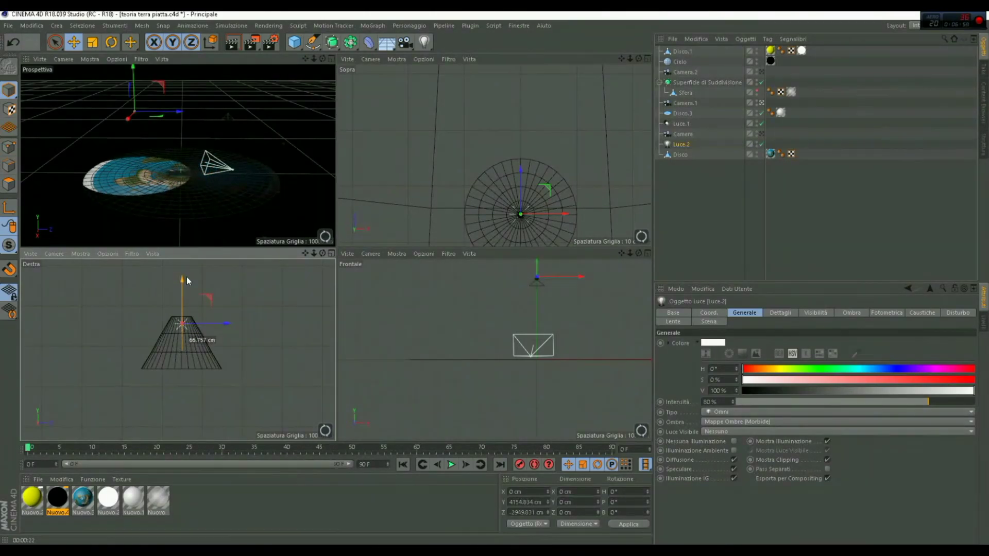